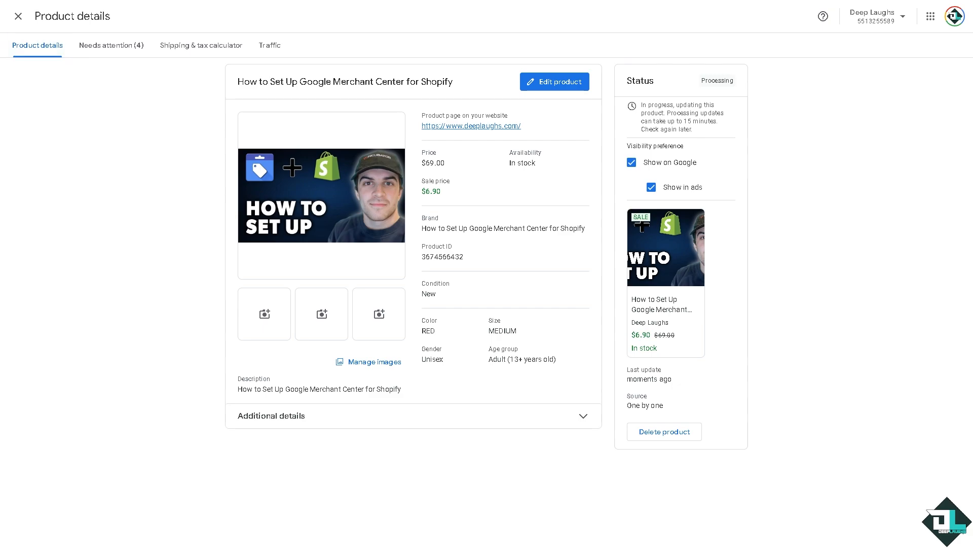
- Close the Merchant Center product details, then open the Theme Store from the online store's themes page in Shopify admin
left_click(18, 16)
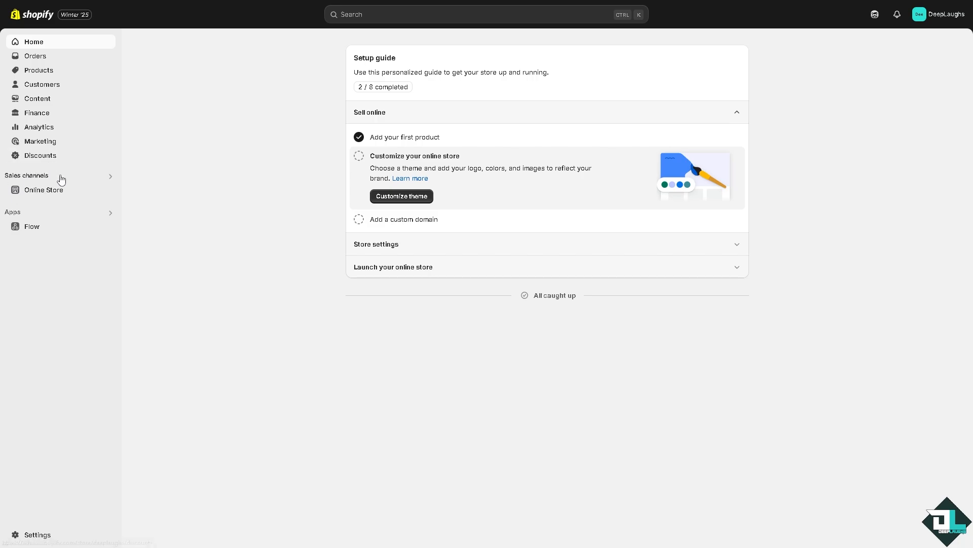
left_click(55, 195)
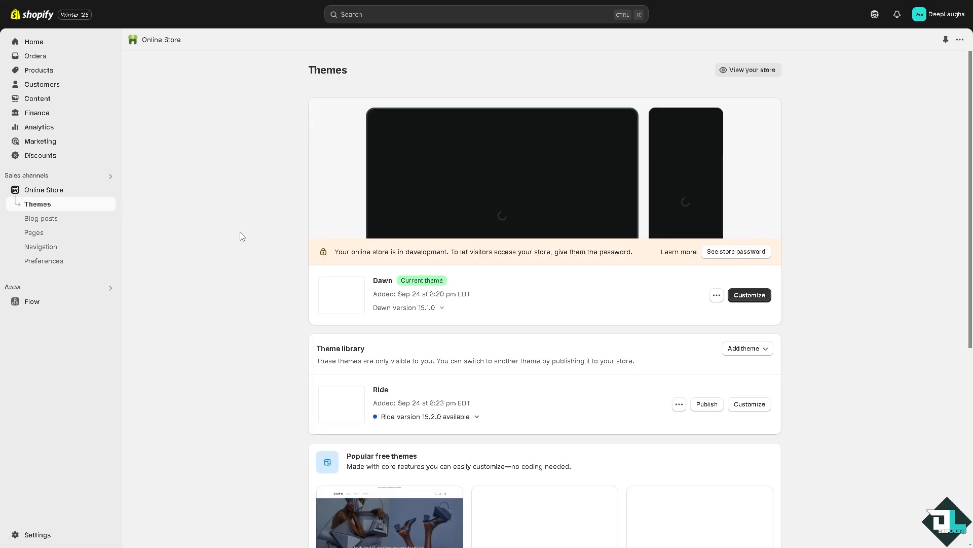
scroll(243, 237, "down", 3)
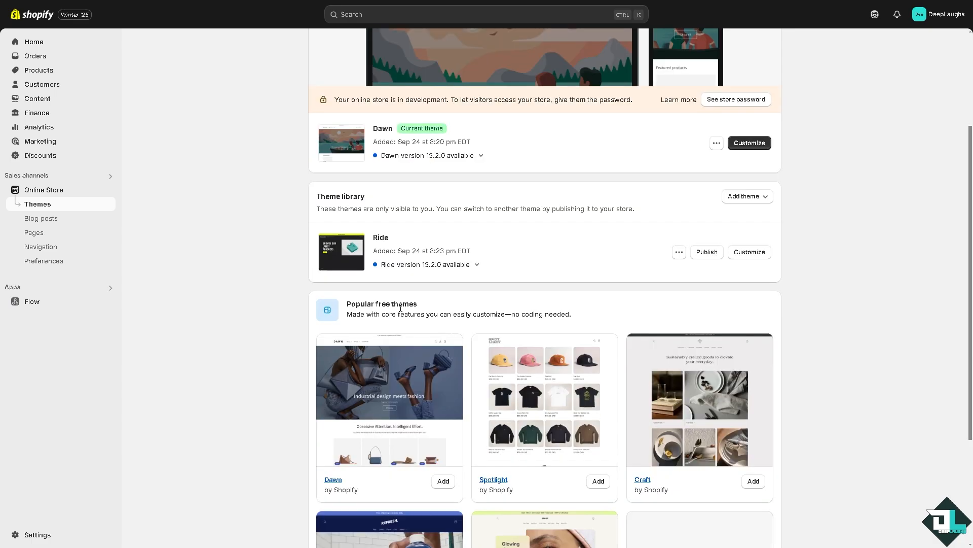
scroll(618, 342, "down", 3)
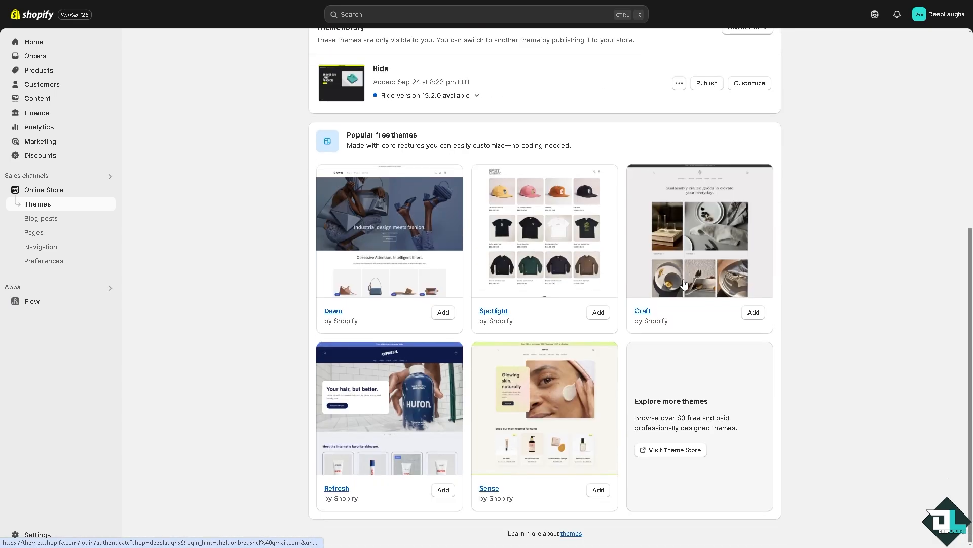
left_click(684, 456)
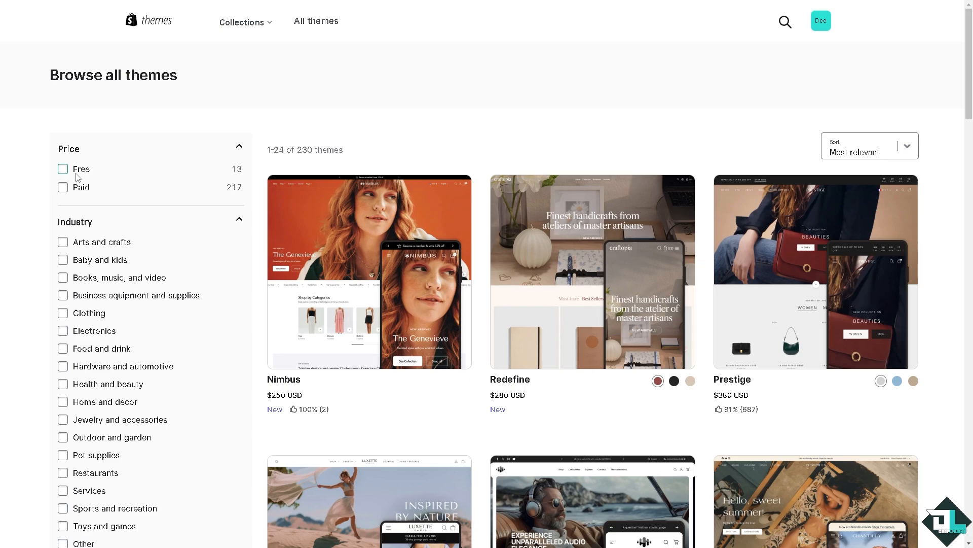
- Filter the theme catalogue to paid themes only and browse the listed designs and their prices
left_click(63, 188)
left_click(64, 195)
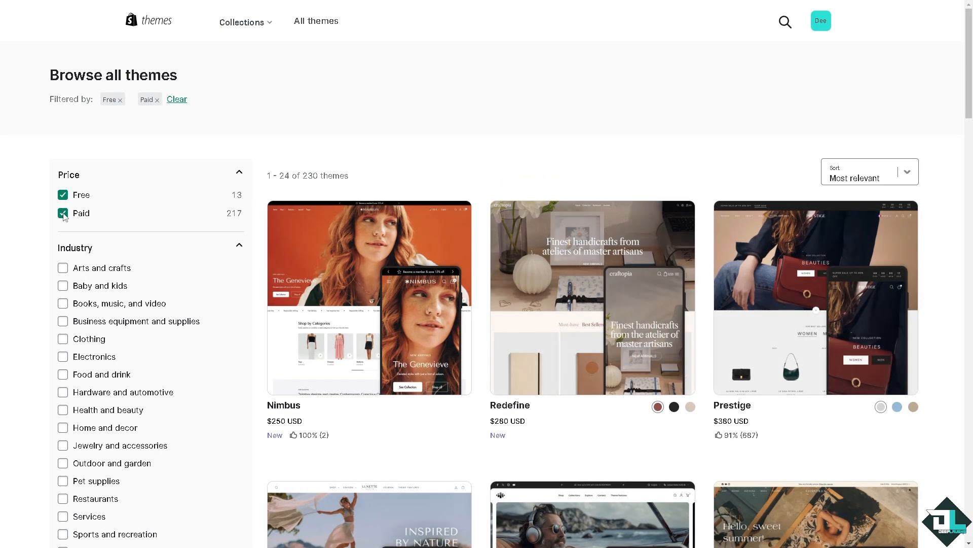
left_click(63, 195)
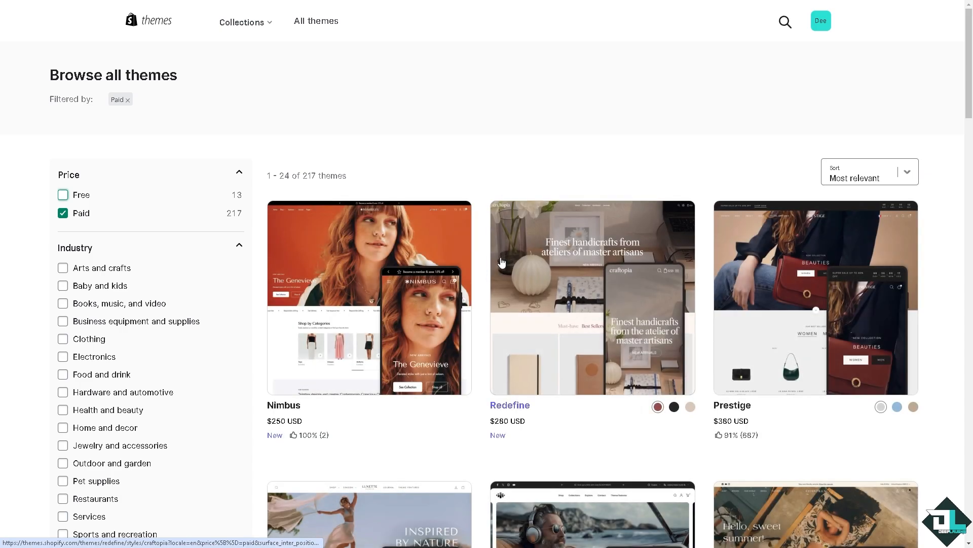
scroll(502, 262, "down", 2)
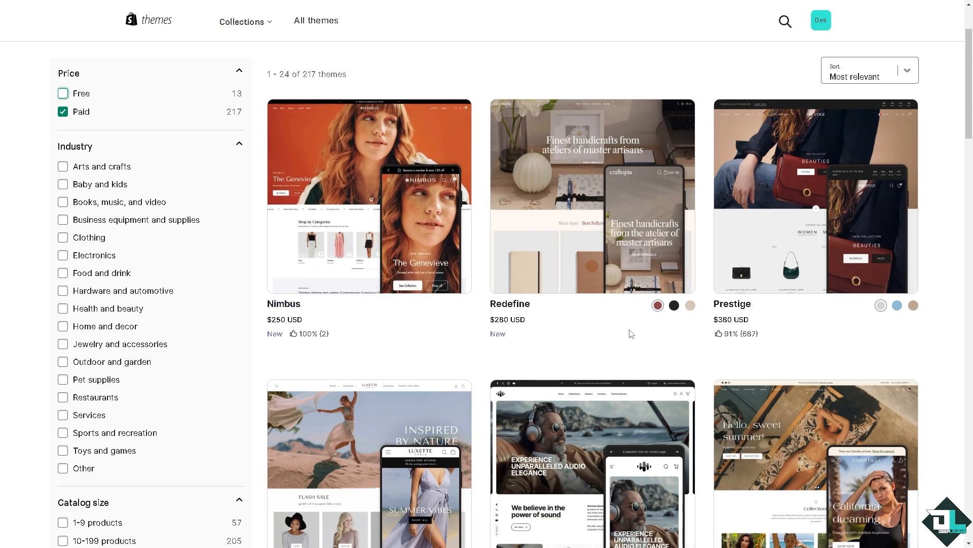
scroll(631, 333, "down", 3)
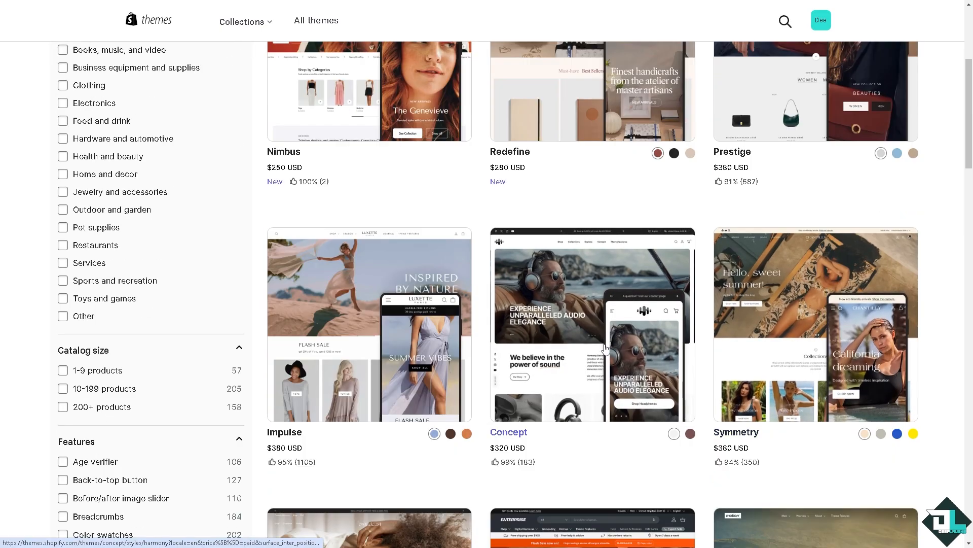
scroll(564, 332, "down", 2)
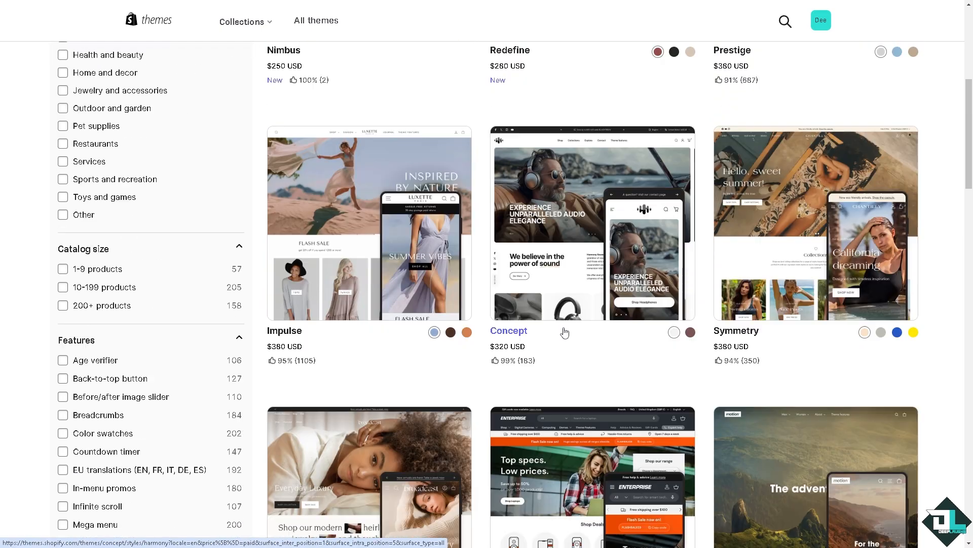
scroll(565, 332, "down", 4)
scroll(527, 339, "up", 1)
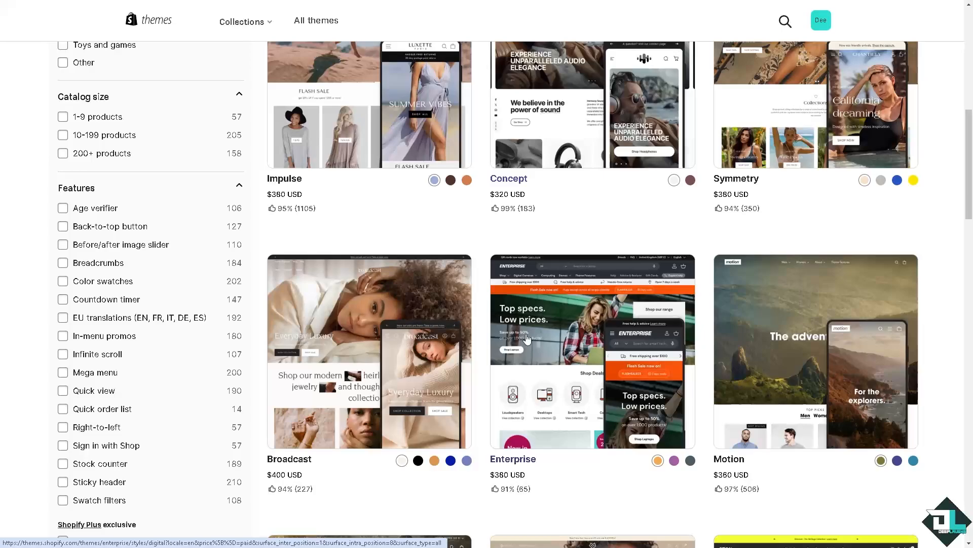
scroll(376, 385, "down", 3)
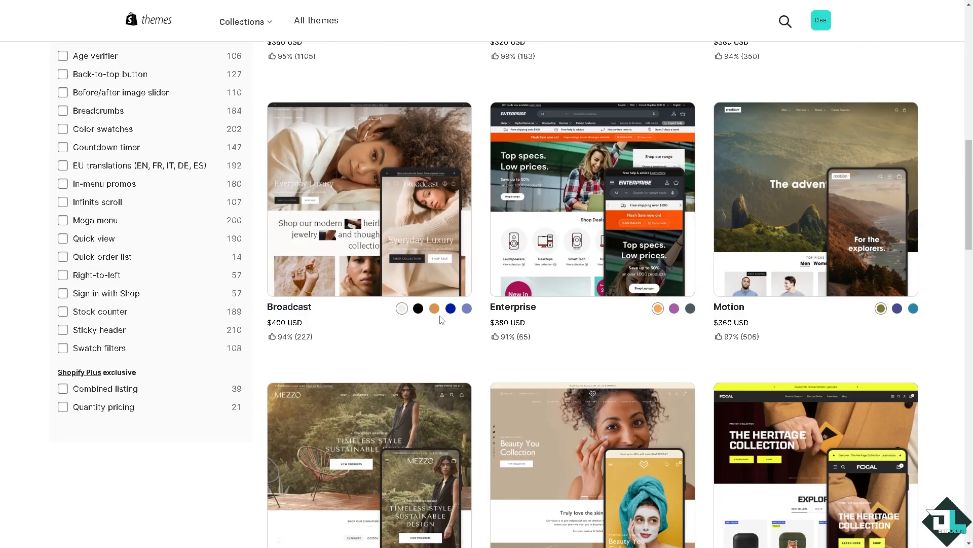
scroll(441, 318, "down", 1)
scroll(442, 317, "up", 10)
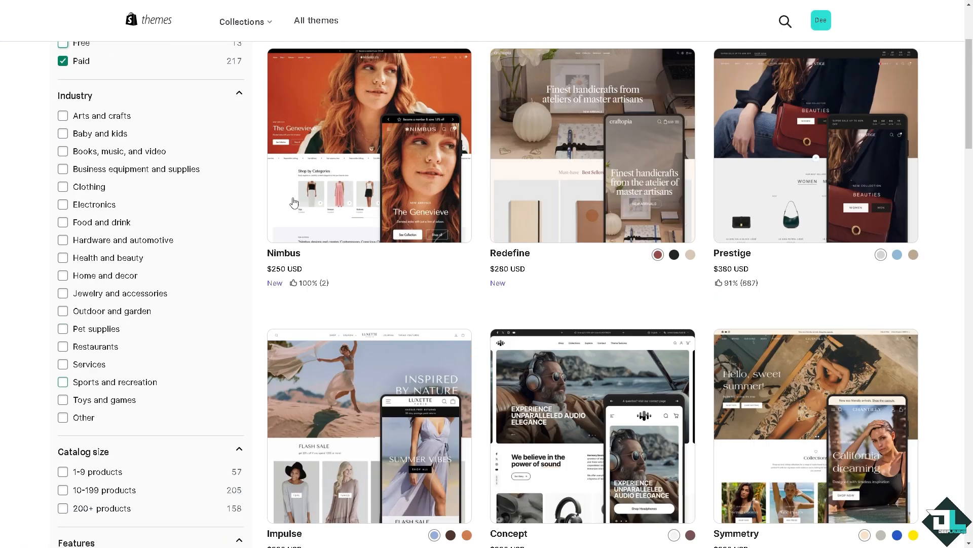
scroll(293, 203, "up", 3)
- Switch the price filter from paid to free themes and open the Spotlight theme's page
left_click(63, 188)
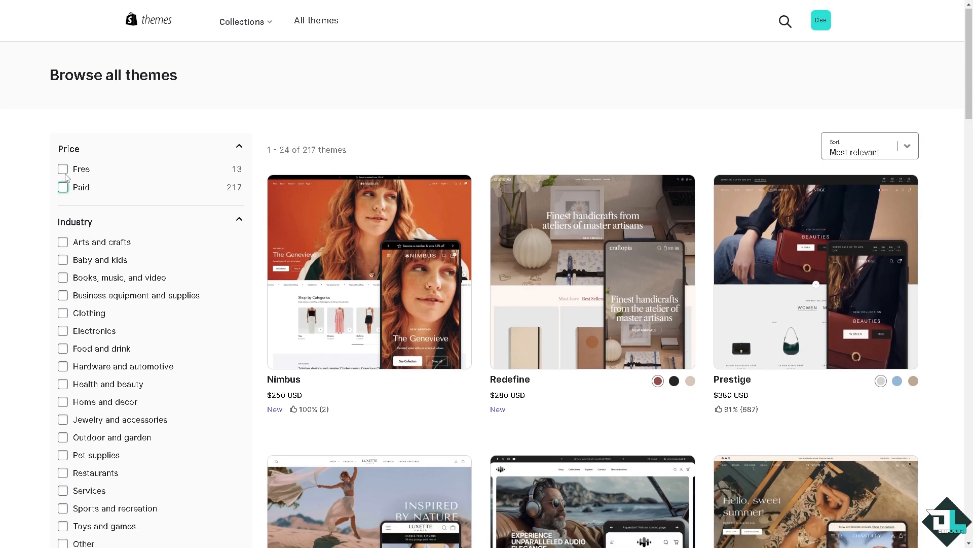
left_click(63, 171)
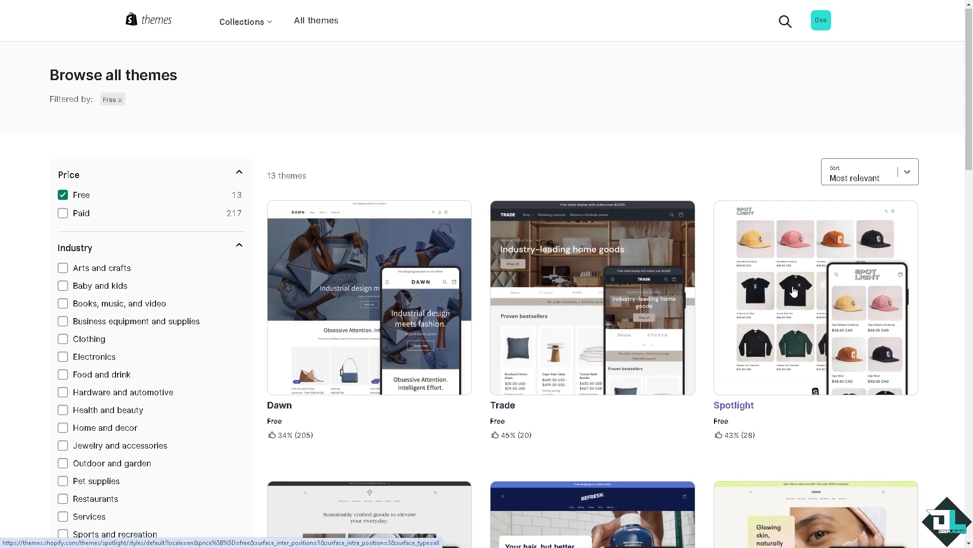
left_click(796, 288)
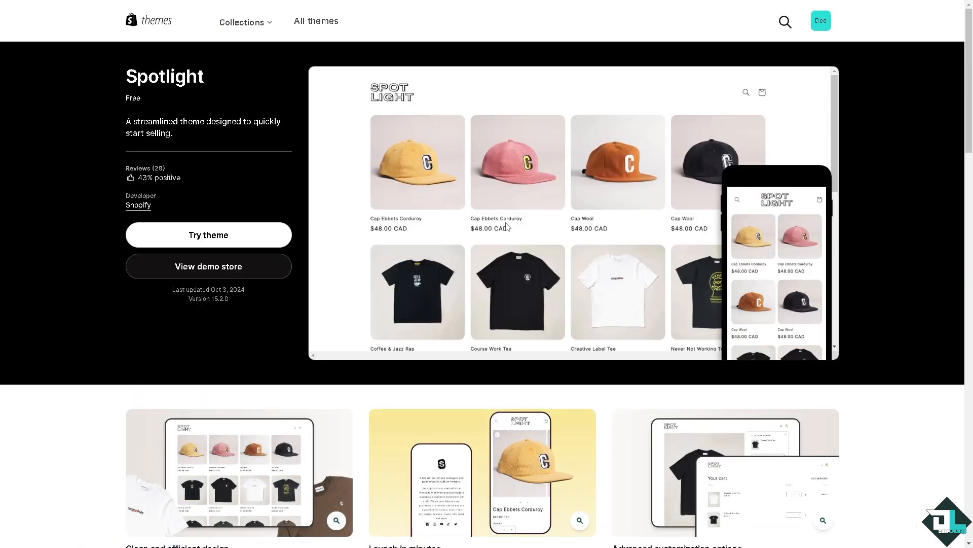
- Preview the Spotlight demo store in mobile view and add the theme to the store's theme library
left_click(212, 269)
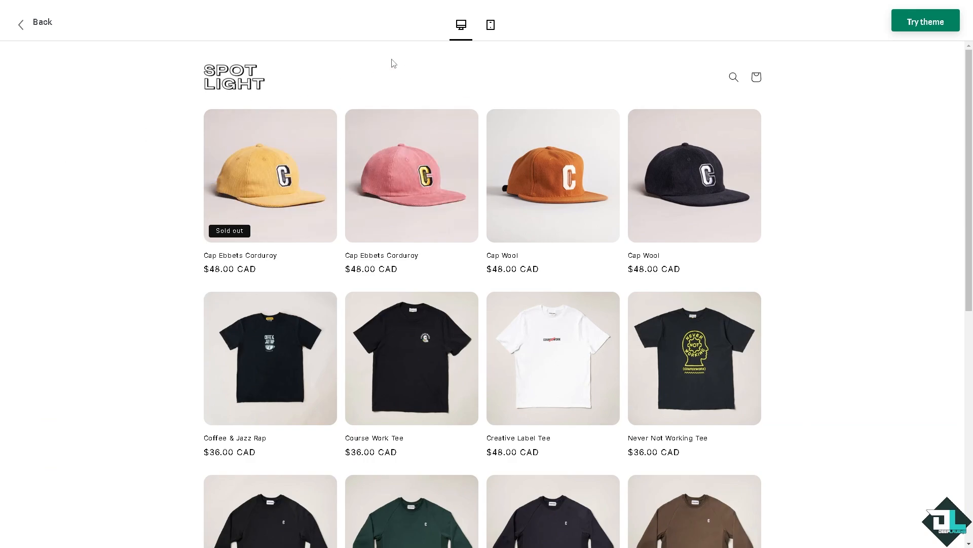
left_click(487, 32)
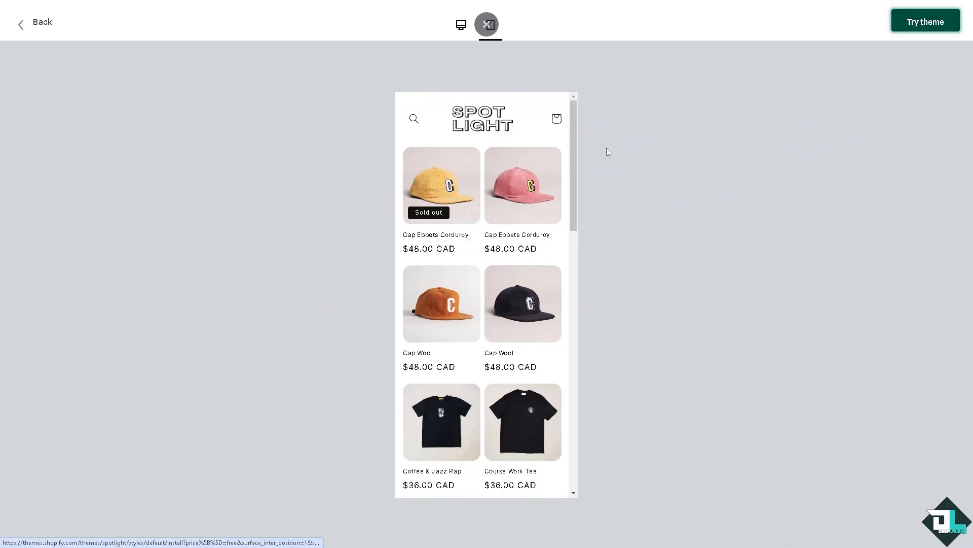
left_click(926, 22)
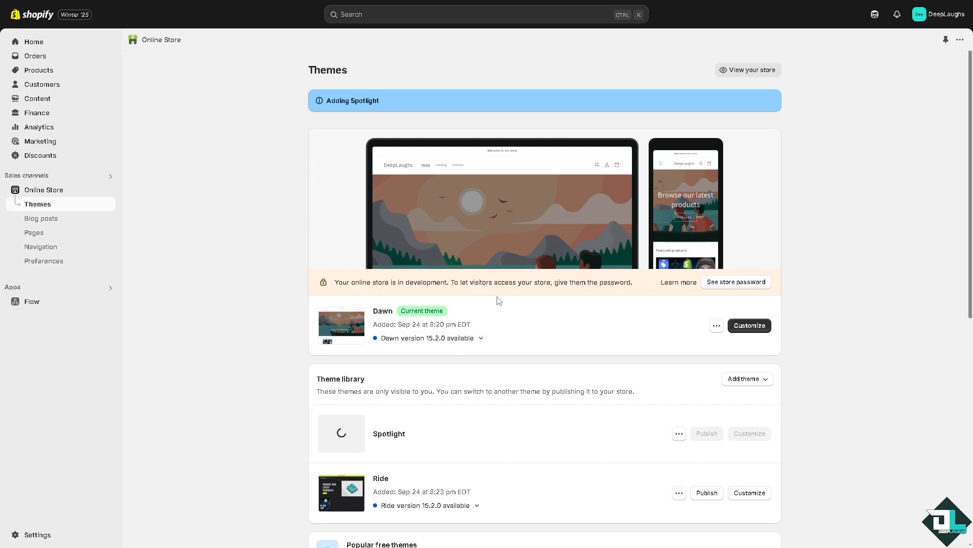
- View the live storefront and examine its home page banner and featured products section
left_click(763, 73)
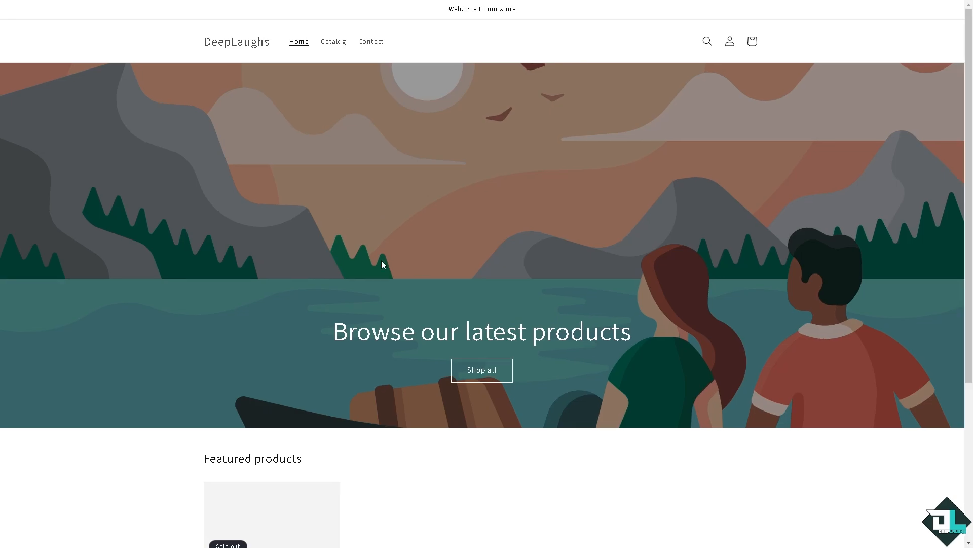
scroll(385, 269, "down", 3)
scroll(395, 293, "down", 1)
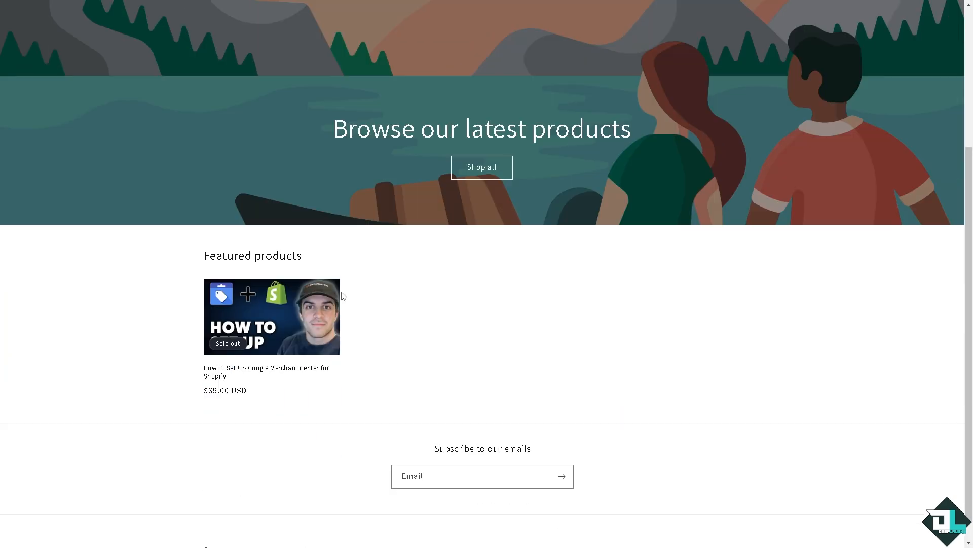
scroll(253, 324, "up", 4)
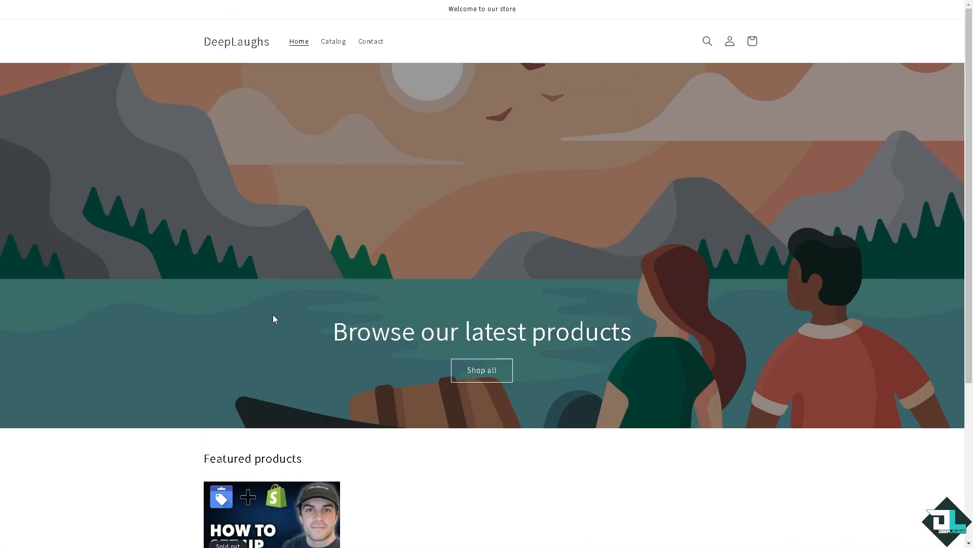
scroll(273, 315, "down", 4)
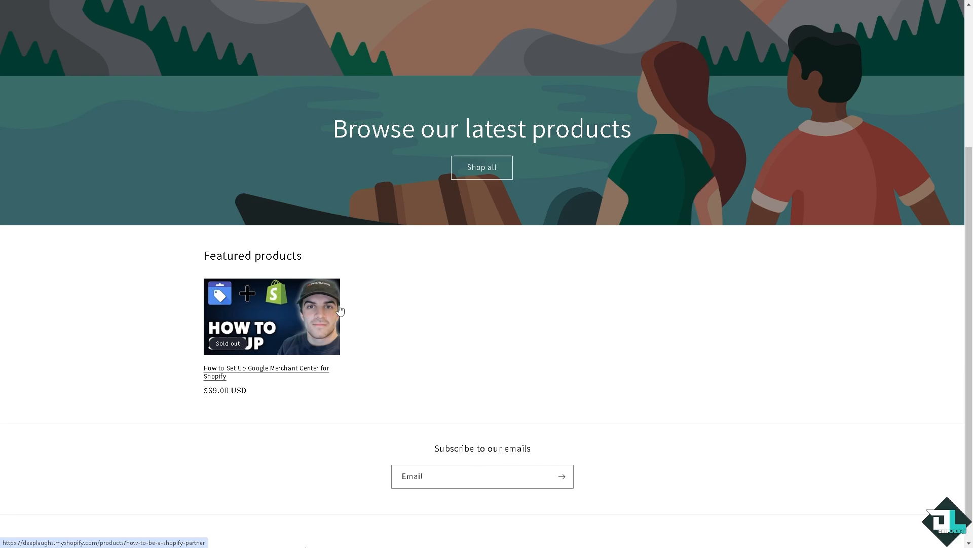
scroll(385, 299, "up", 4)
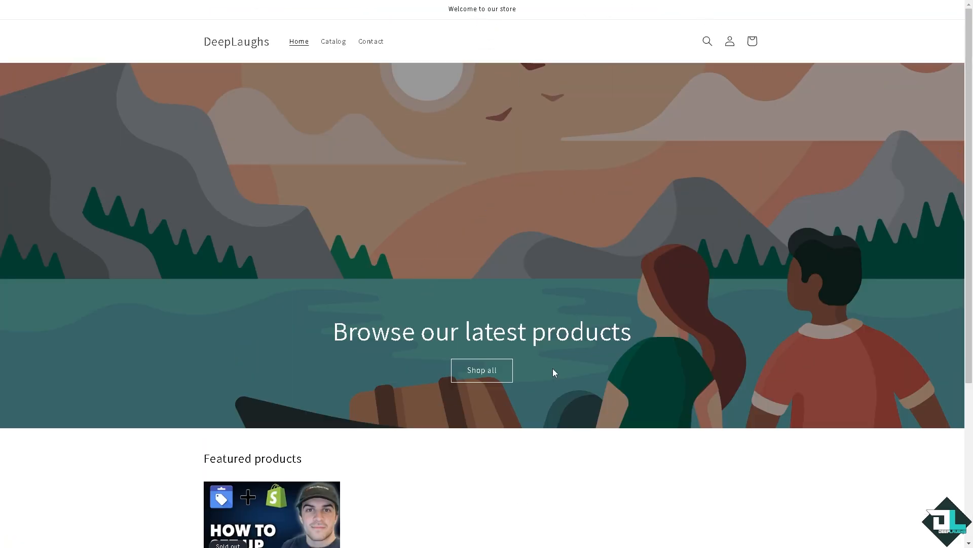
scroll(537, 359, "down", 3)
scroll(555, 354, "up", 3)
left_click(488, 35)
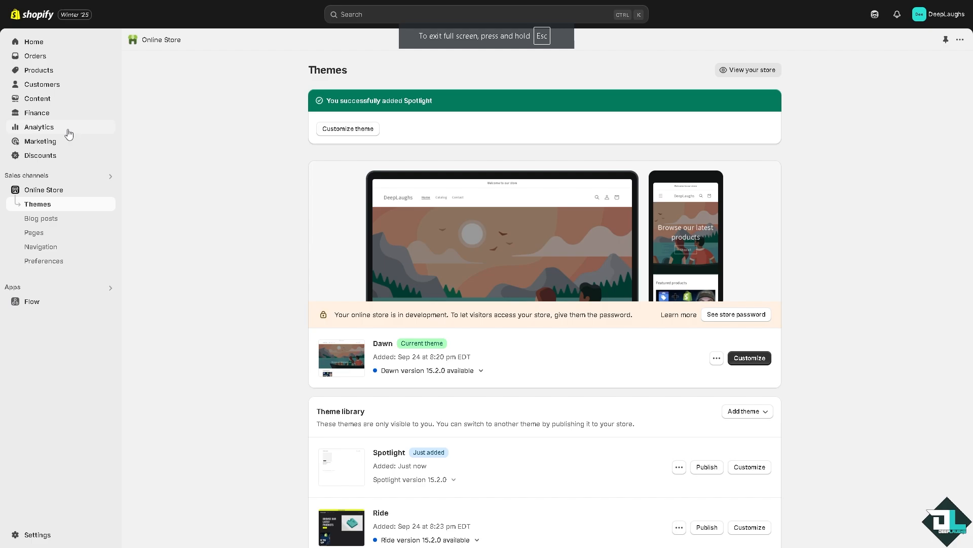
- Start a new product titled "How to Set Up Google Merchant Center for Shopify"
left_click(59, 70)
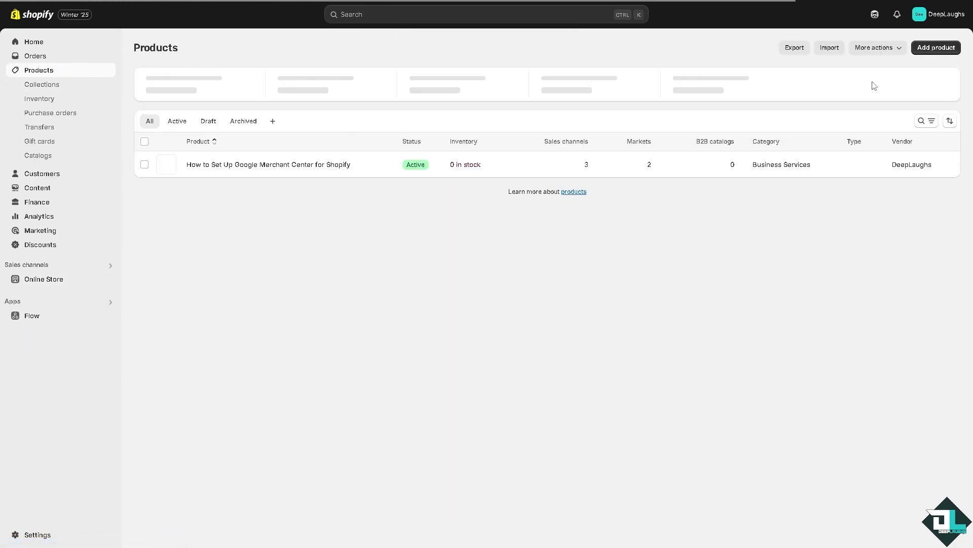
left_click(937, 46)
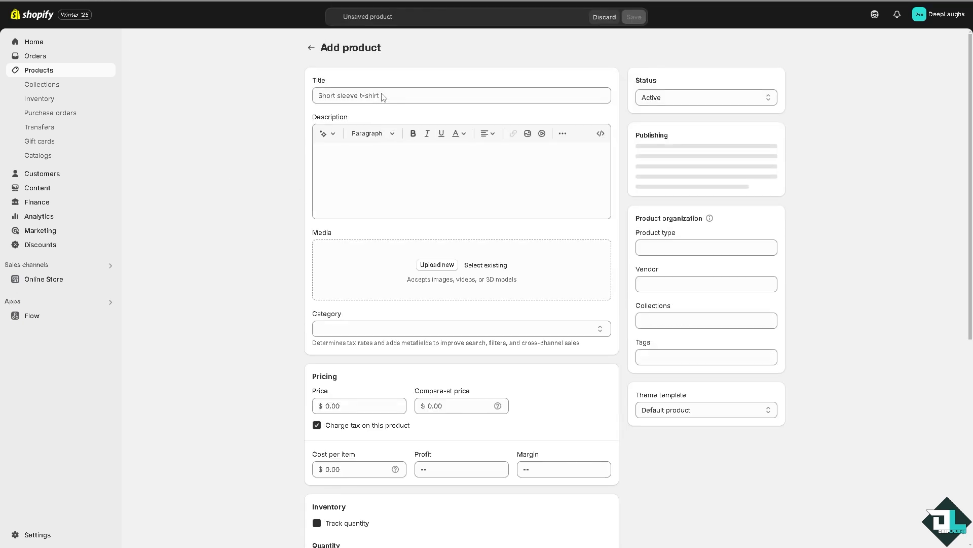
left_click(382, 96)
type("How to Set Up Google Merchant Center for Shopify")
- Enter "How to Set Up Google Merchant Center for Shopify" as the product description and make it bold
left_click(473, 148)
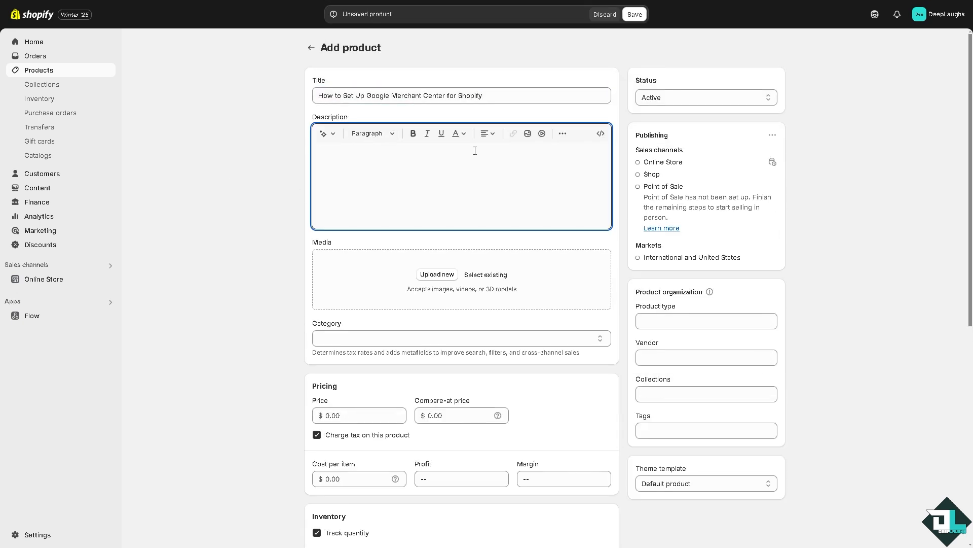
type("How to Set Up Google Merchant Center for Shopify")
key("ctrl+a")
key("ctrl+b")
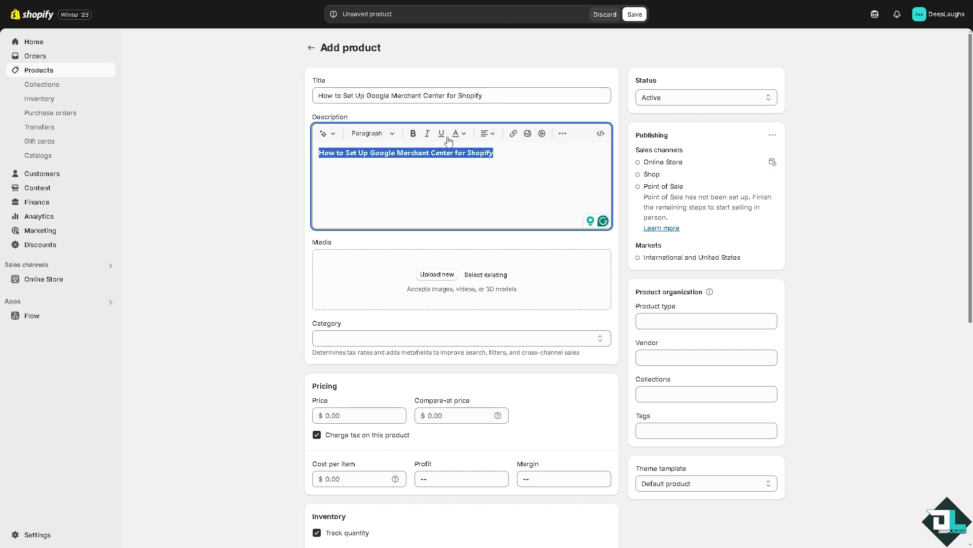
- Format the description text as red, underlined and centred, and add two line breaks after it
left_click(457, 135)
left_click(480, 186)
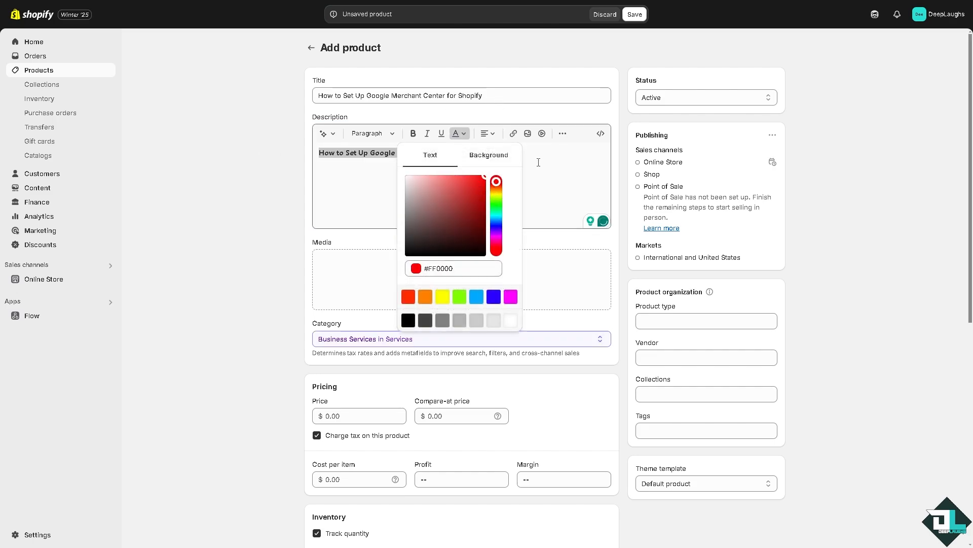
left_click(441, 134)
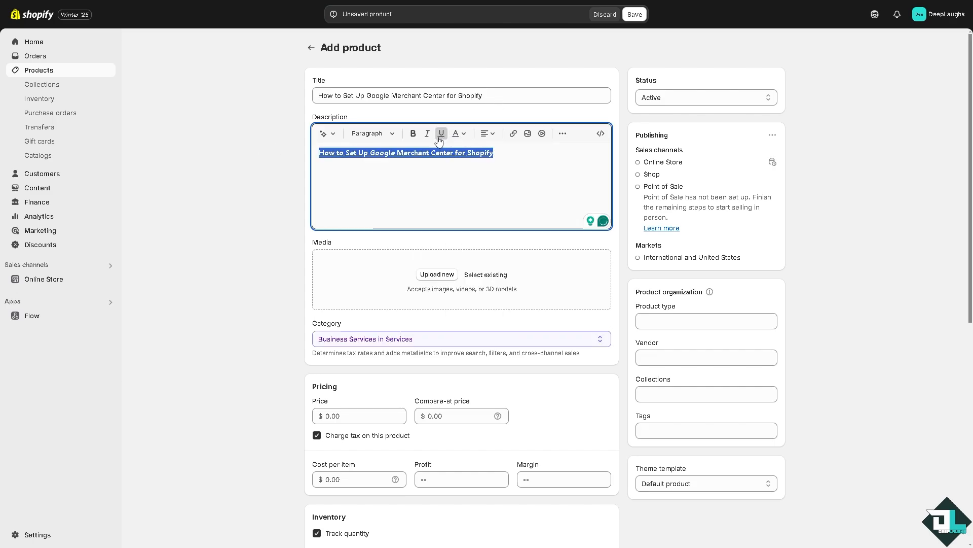
left_click(498, 136)
left_click(490, 164)
left_click(571, 156)
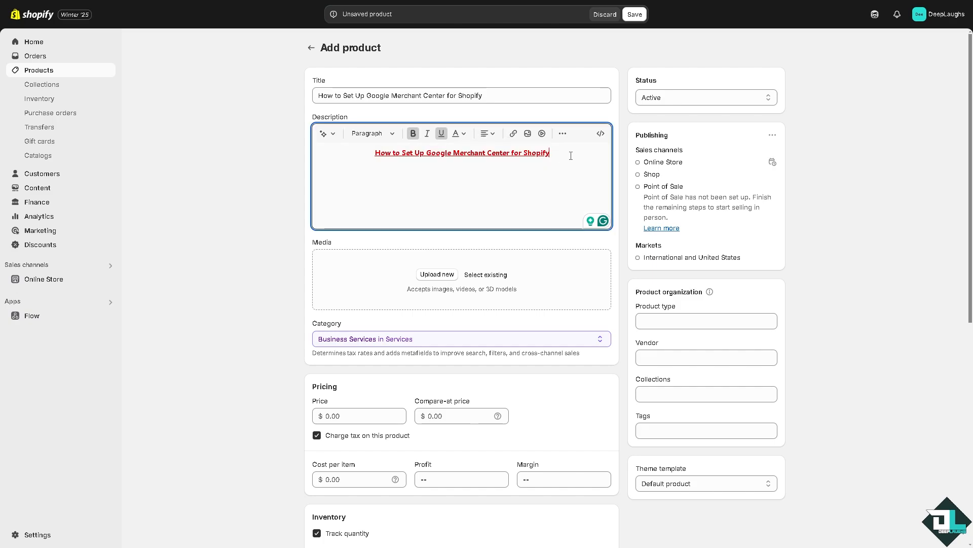
key("Return")
key("Return")
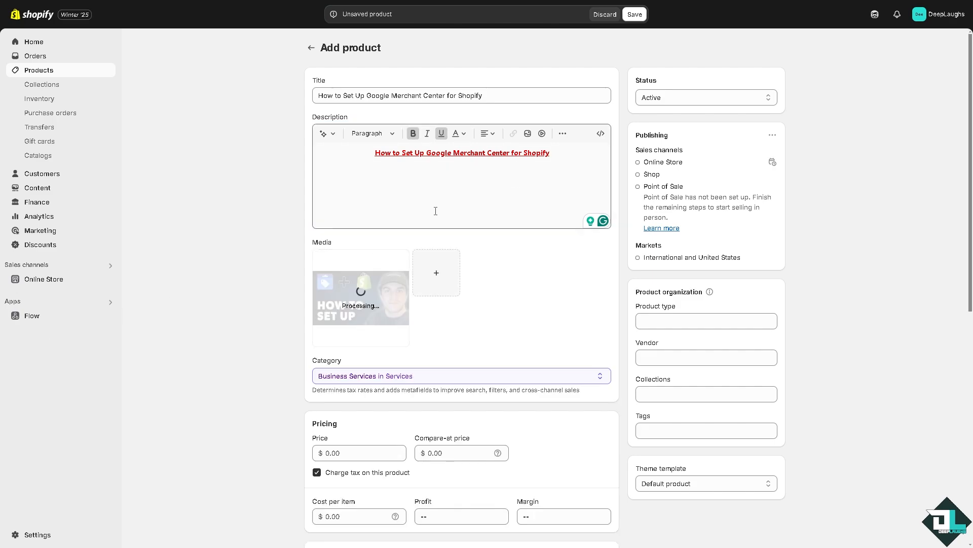
- Set the new product's price to 69 and return to the description's text area
left_click(326, 451)
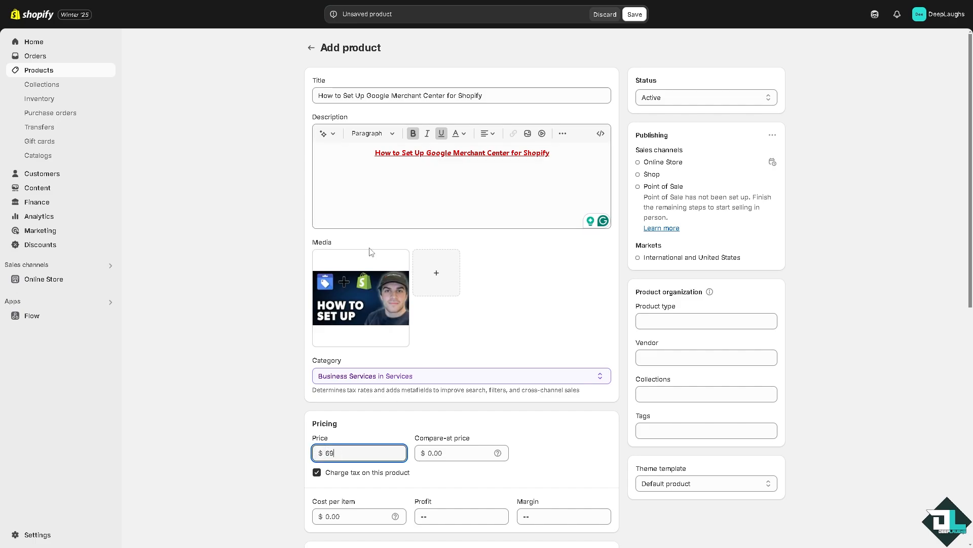
type("69")
left_click(454, 186)
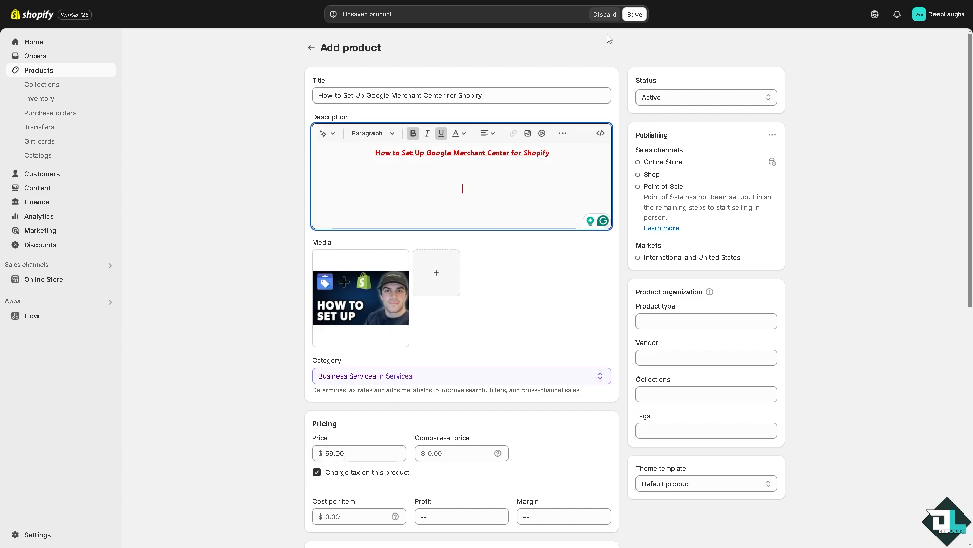
- Save the new product and close the store's Taxes and duties settings
left_click(642, 14)
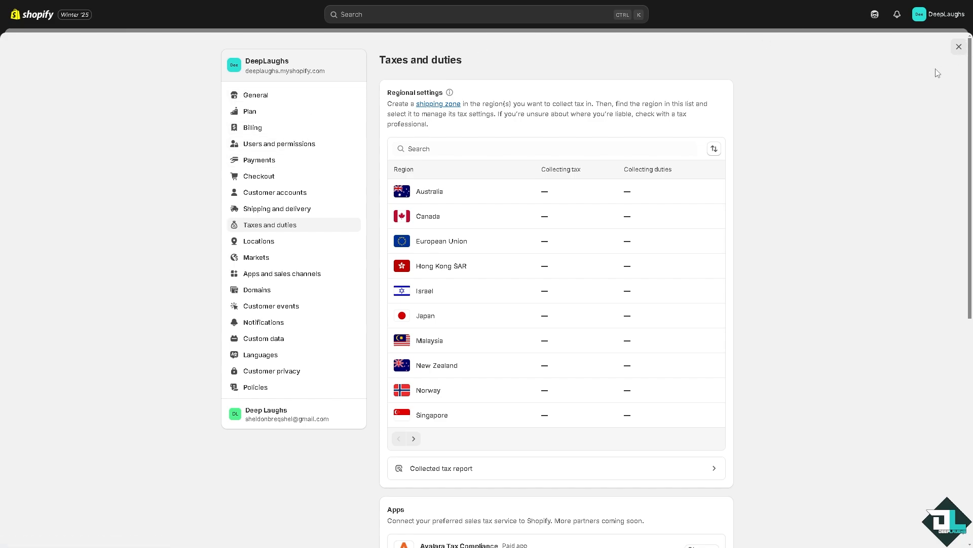
left_click(958, 47)
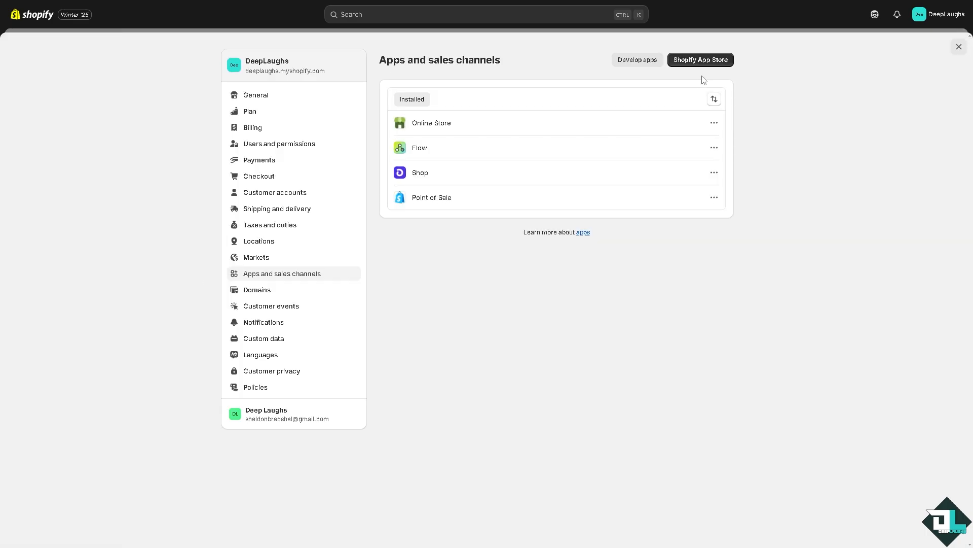
- Open the Shopify App Store and search it for "google channel app"
left_click(717, 60)
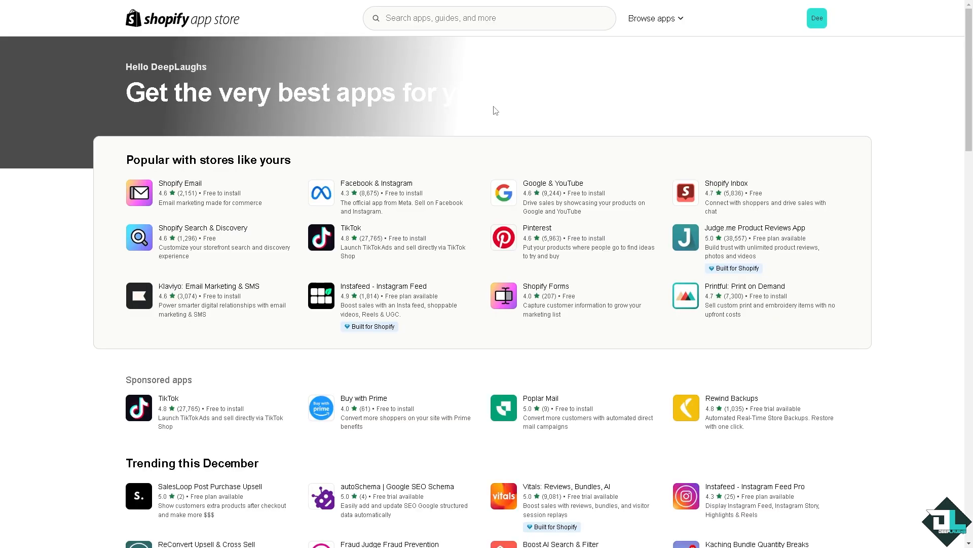
left_click(515, 21)
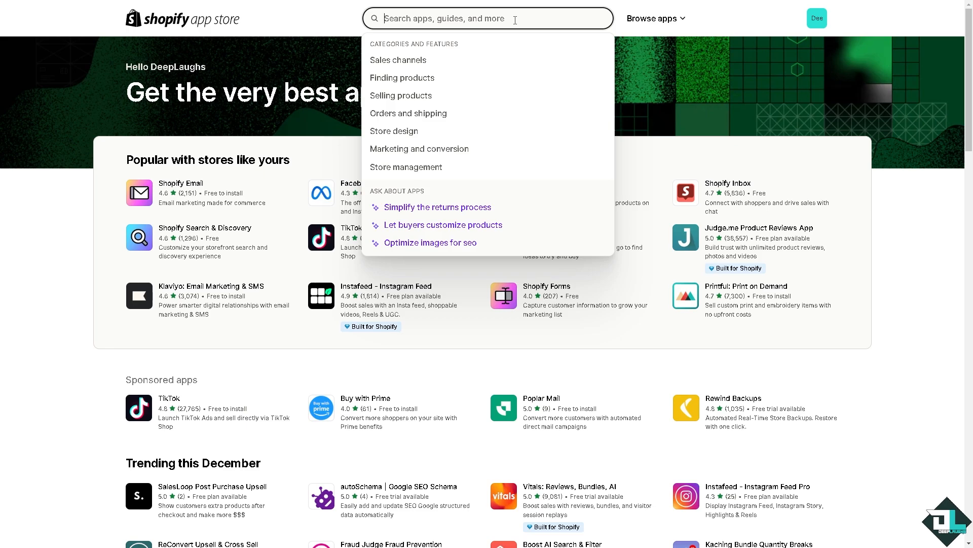
type("Google")
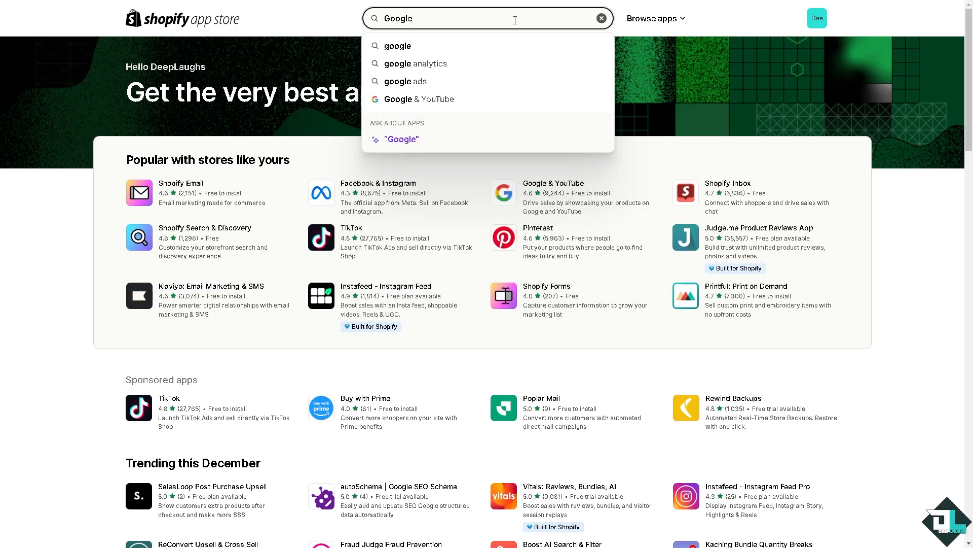
type(" Channe")
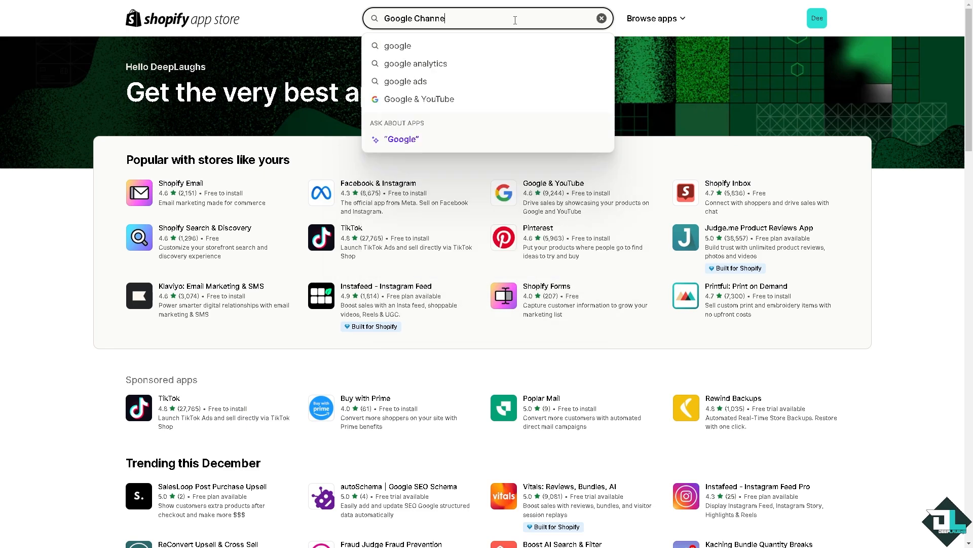
left_click(437, 63)
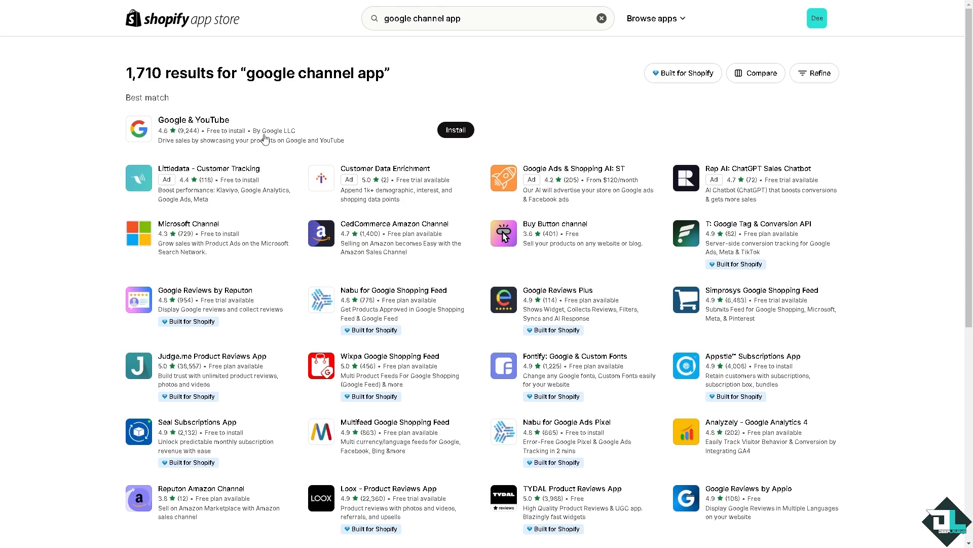
- Install the Google & YouTube app on the store and approve its requested data access
left_click(458, 132)
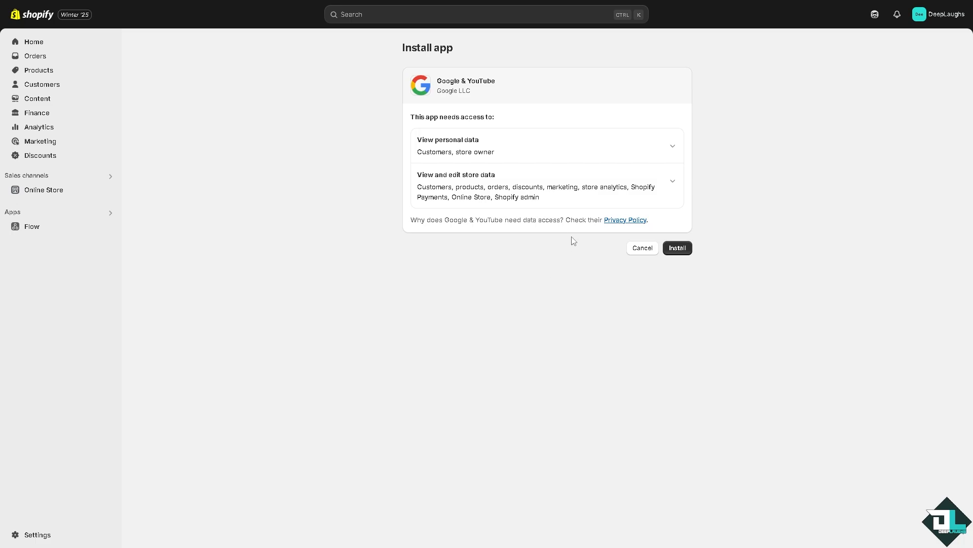
left_click(679, 248)
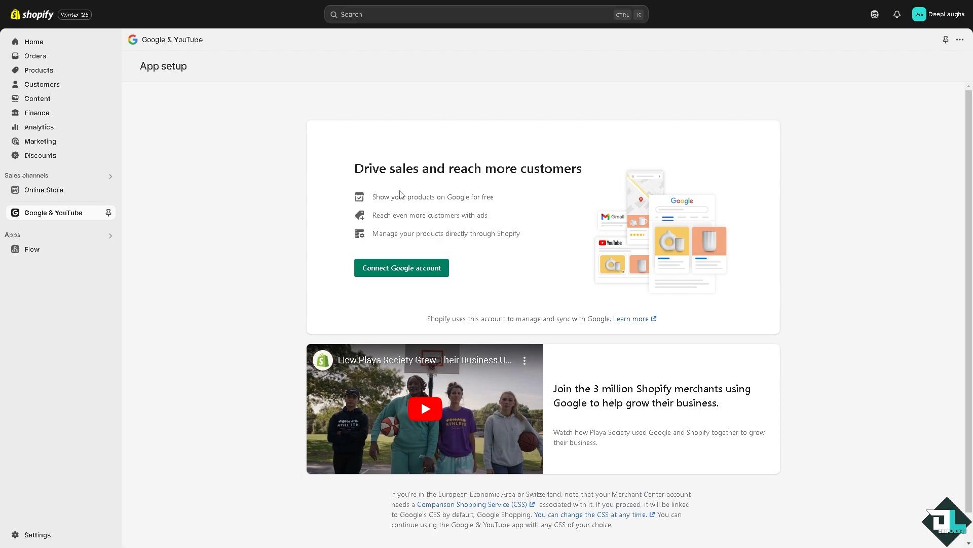
- Connect a Google account to the Google & YouTube app with the requested permissions, and link the preselected Merchant Center account
left_click(417, 269)
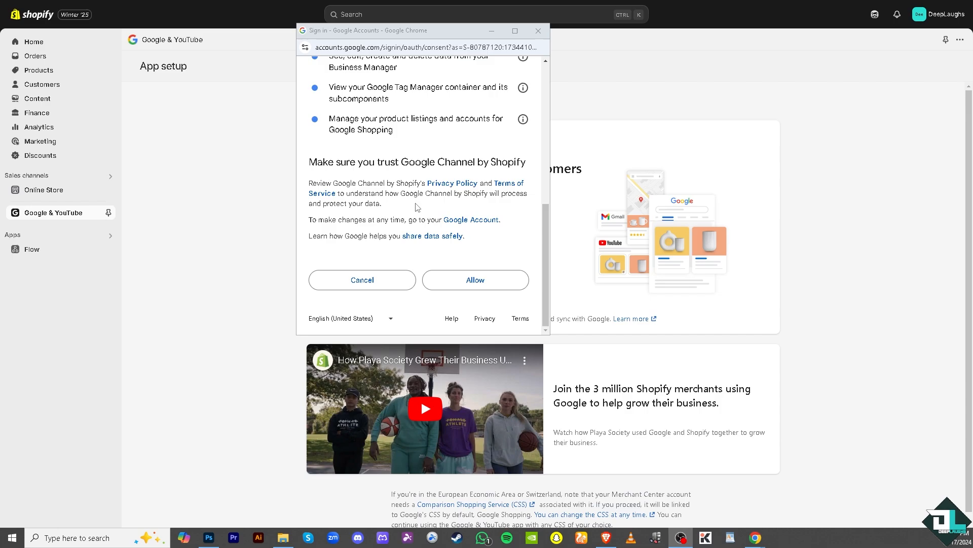
left_click(467, 286)
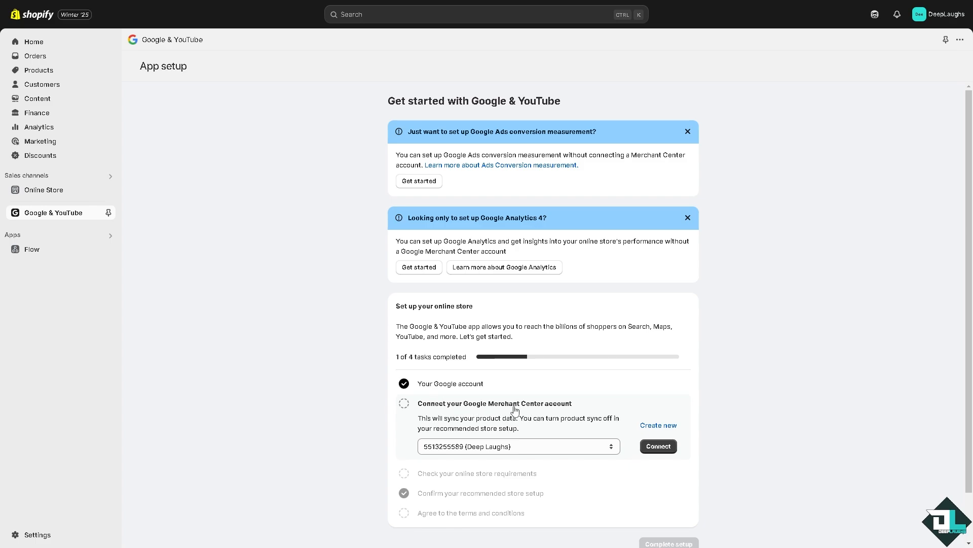
left_click(659, 445)
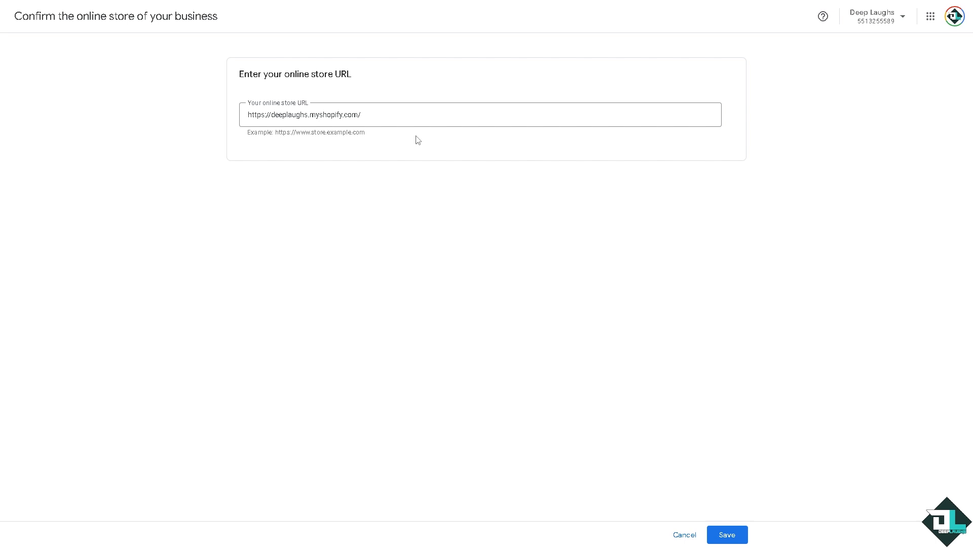
left_click(727, 533)
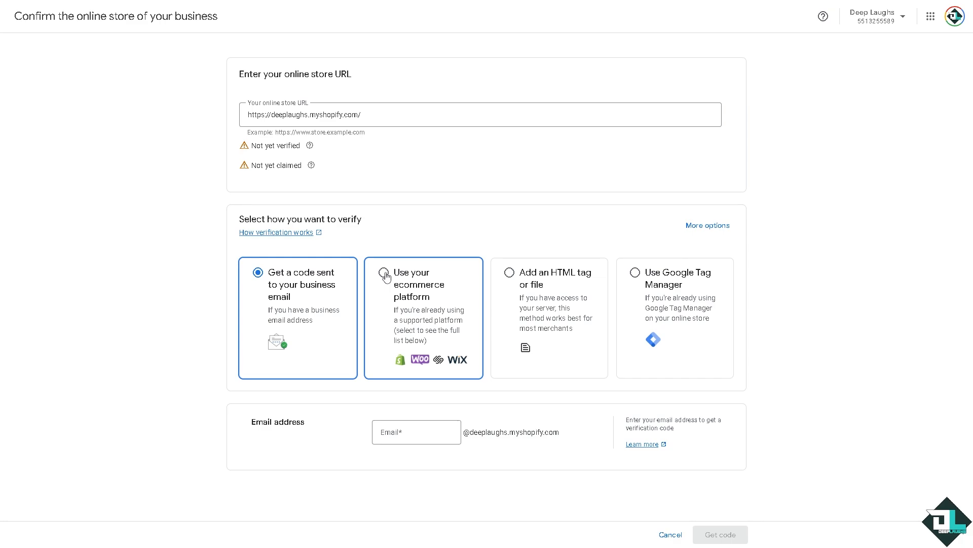
left_click(384, 273)
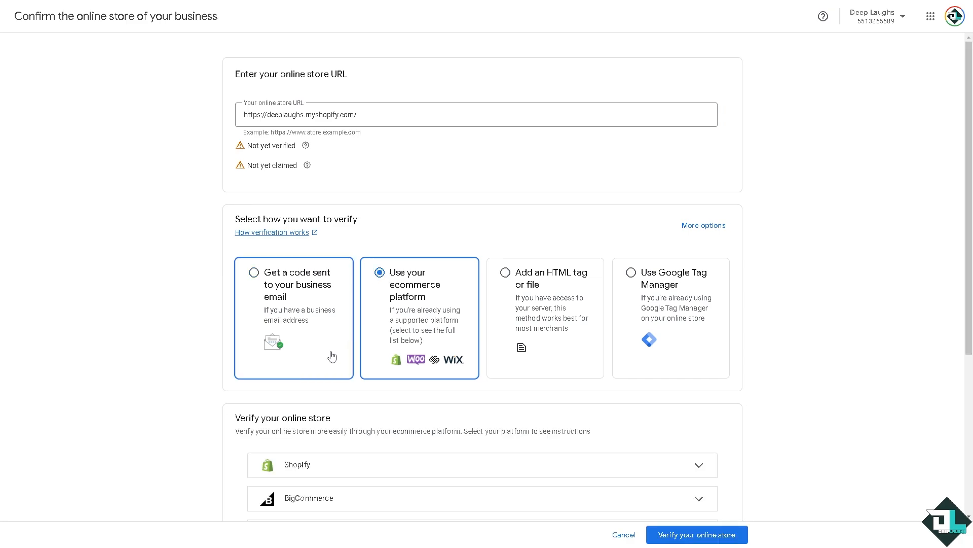
- Expand the Shopify verification instructions and copy the HTML tag generated for the online store
scroll(332, 358, "down", 2)
left_click(379, 371)
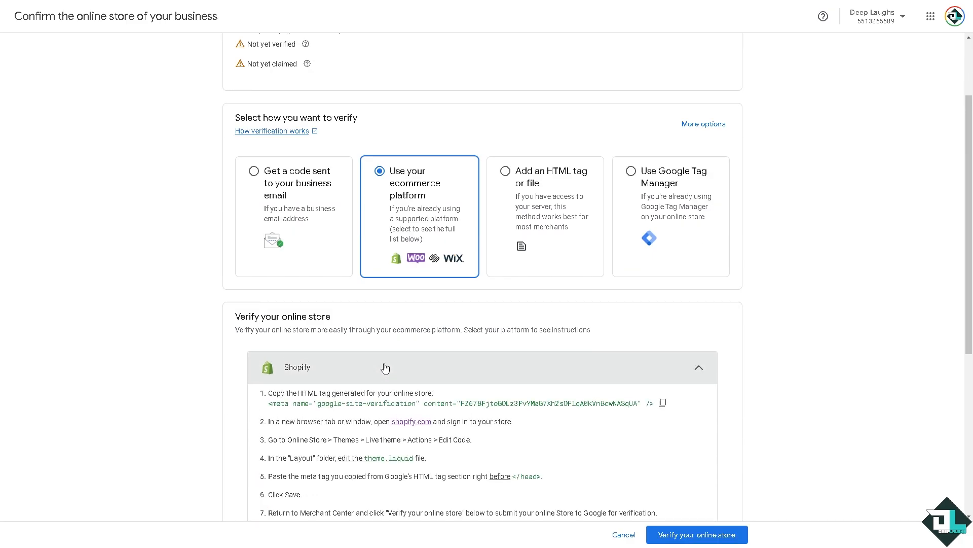
scroll(253, 385, "down", 2)
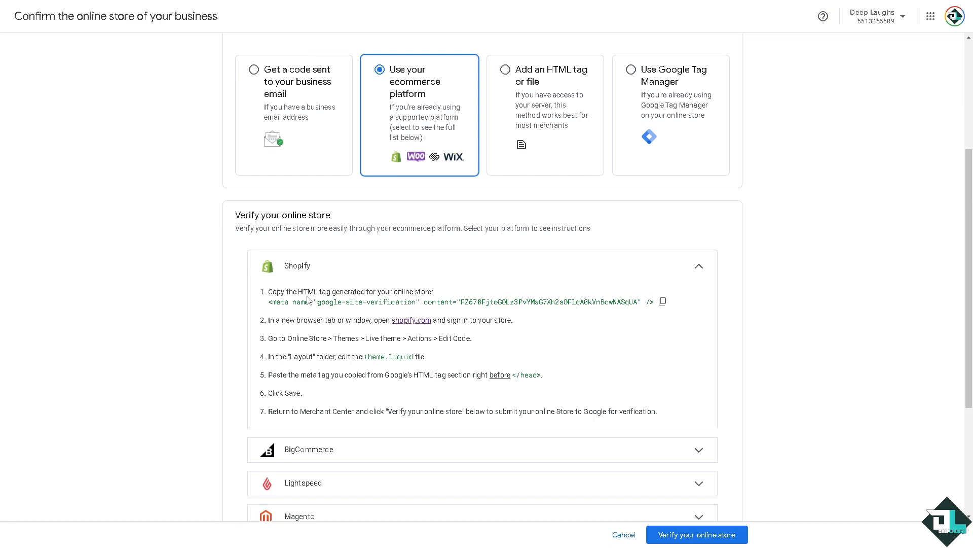
left_click(663, 302)
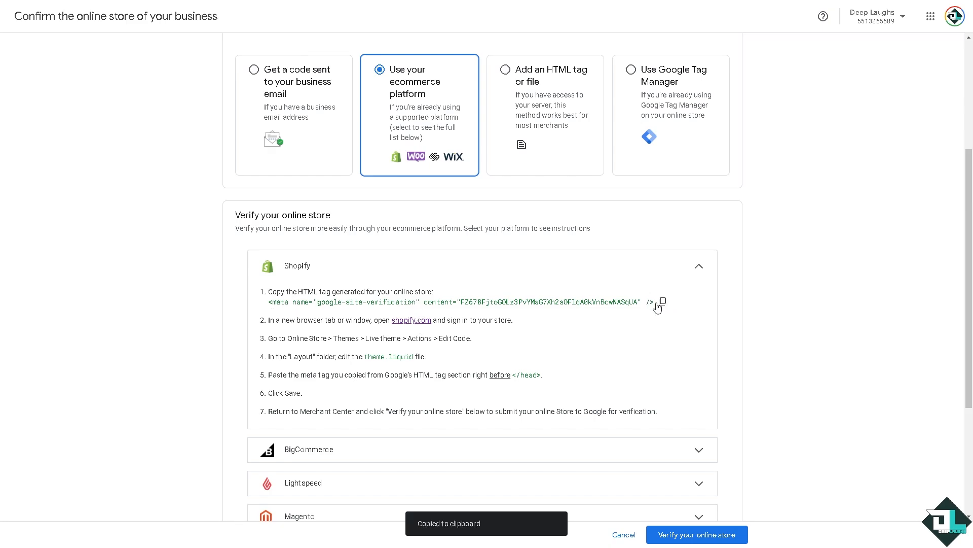
- Try to verify the online store, checking the google-site-verification meta tag in the Dawn theme's theme.liquid between attempts
left_click(707, 534)
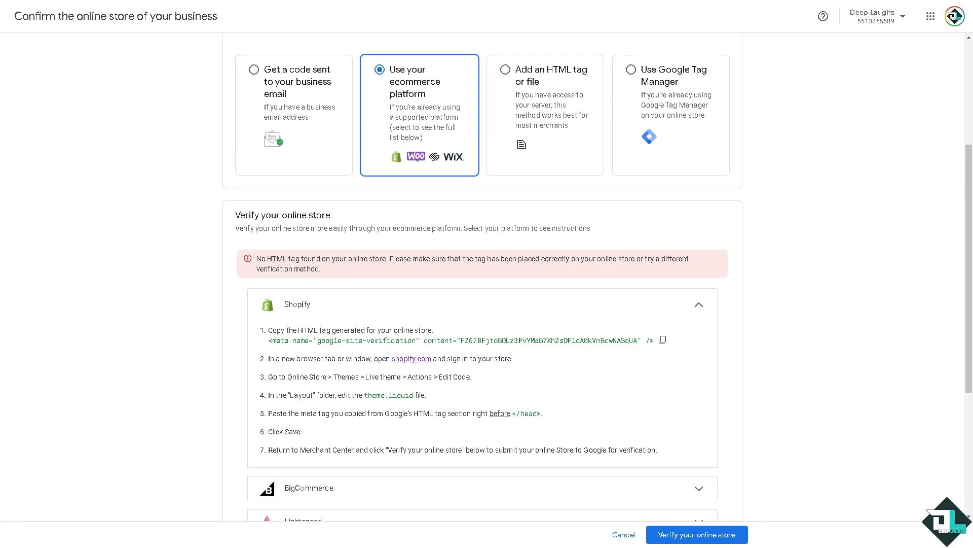
scroll(483, 304, "down", 1)
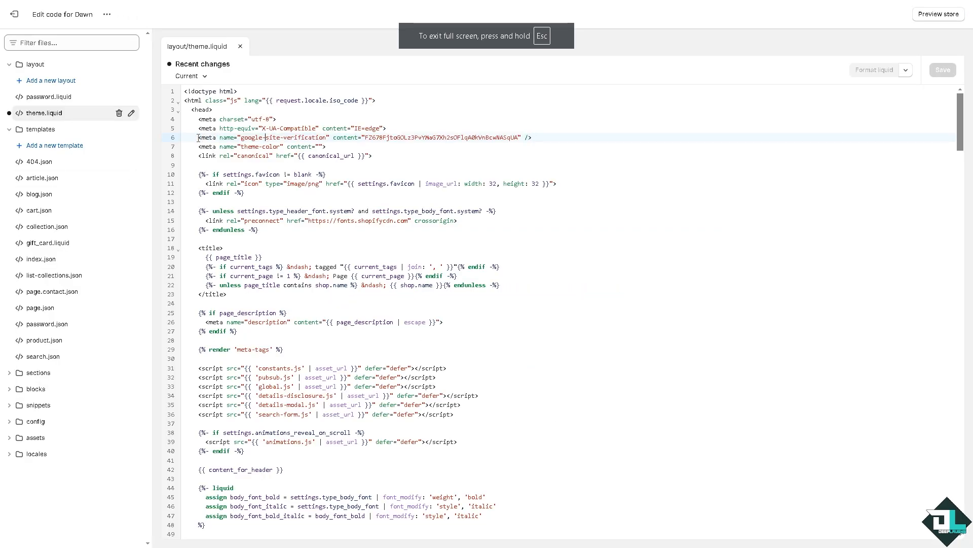
left_click_drag(197, 137, 571, 139)
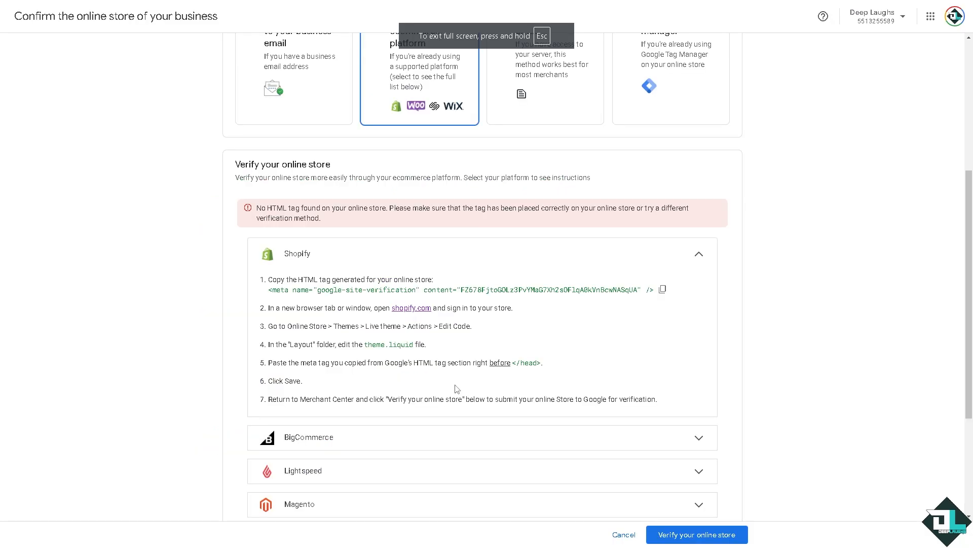
left_click(696, 537)
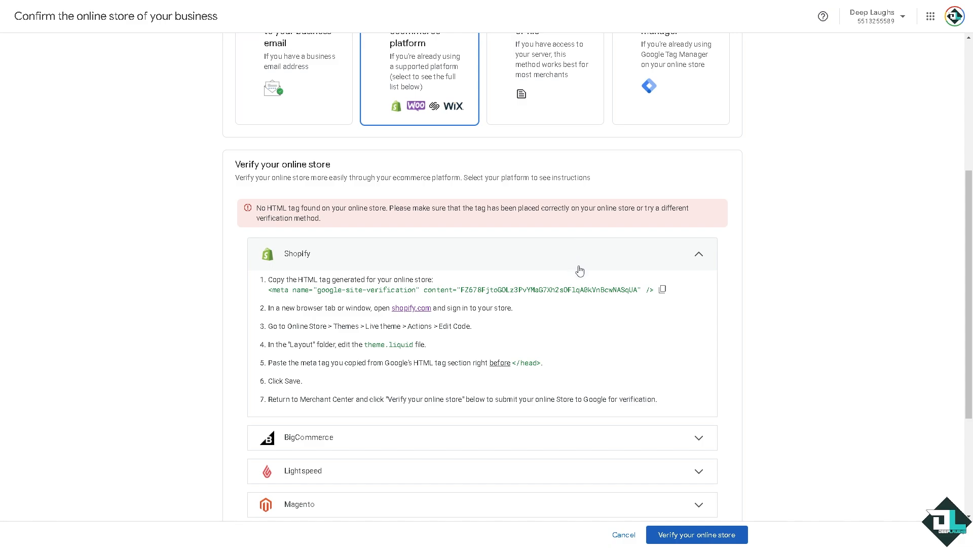
- Open the Merchant Center Help contact form and submit "How to Set Up Google Merchant Center for Shopify" as the issue
left_click(823, 16)
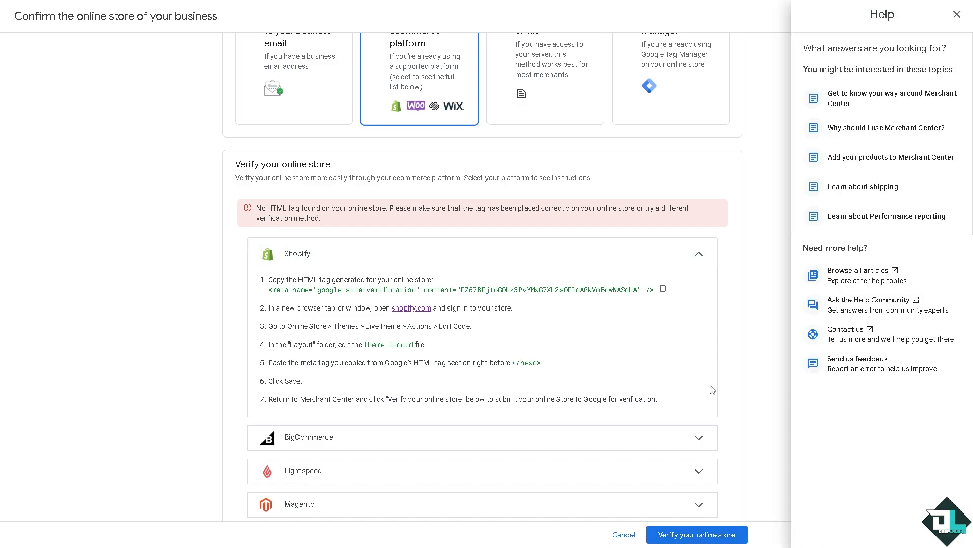
left_click(809, 332)
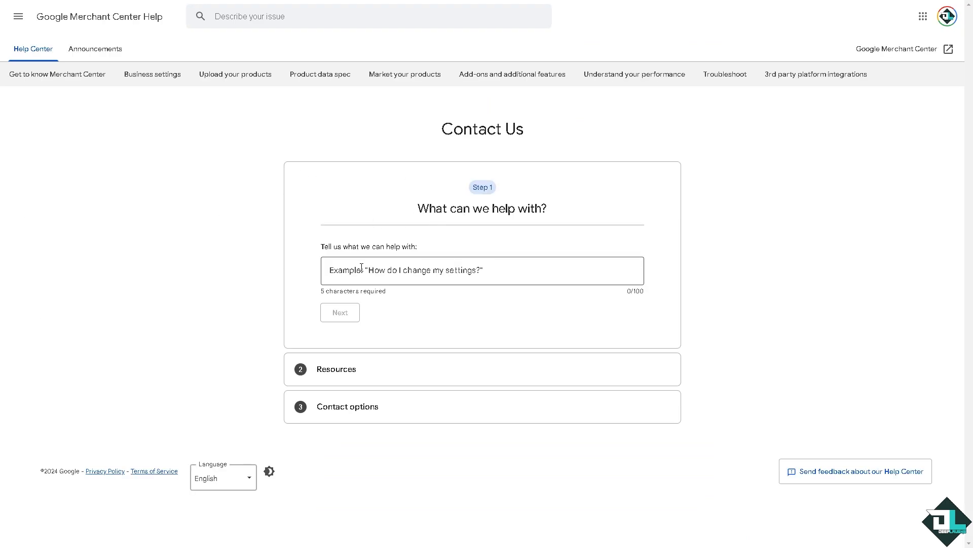
left_click(361, 267)
key("ctrl+v")
key("Return")
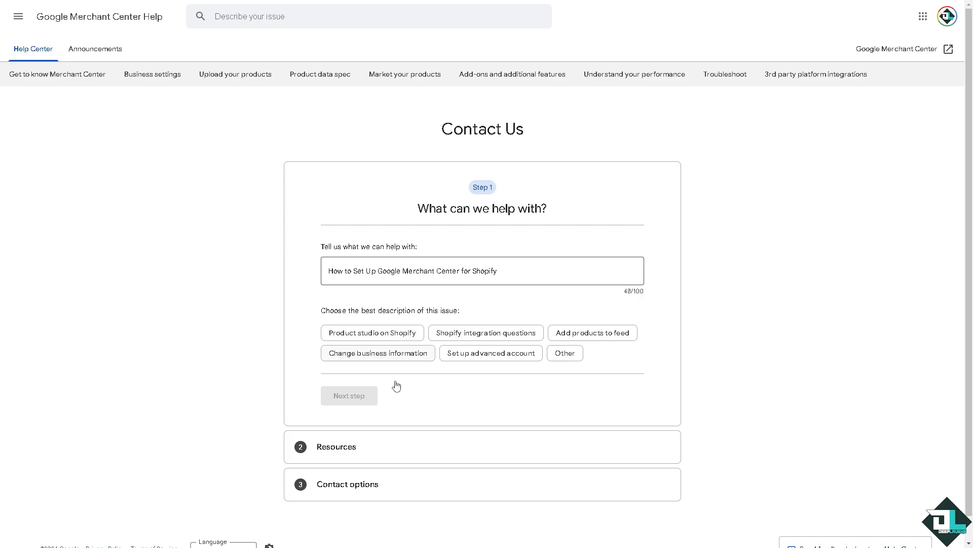
- Classify the issue as "Shopify integration questions" and proceed past the suggested resources to the contact options
left_click(488, 335)
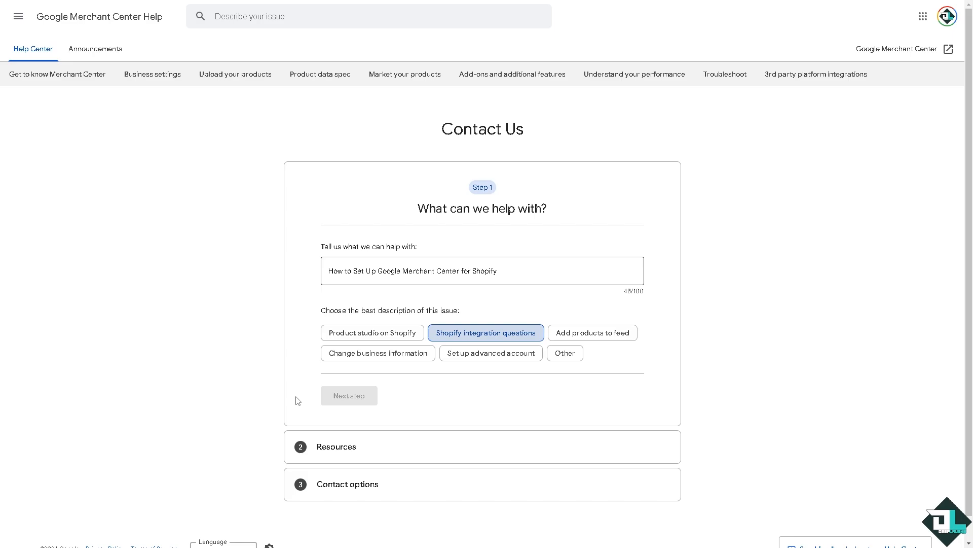
left_click(355, 402)
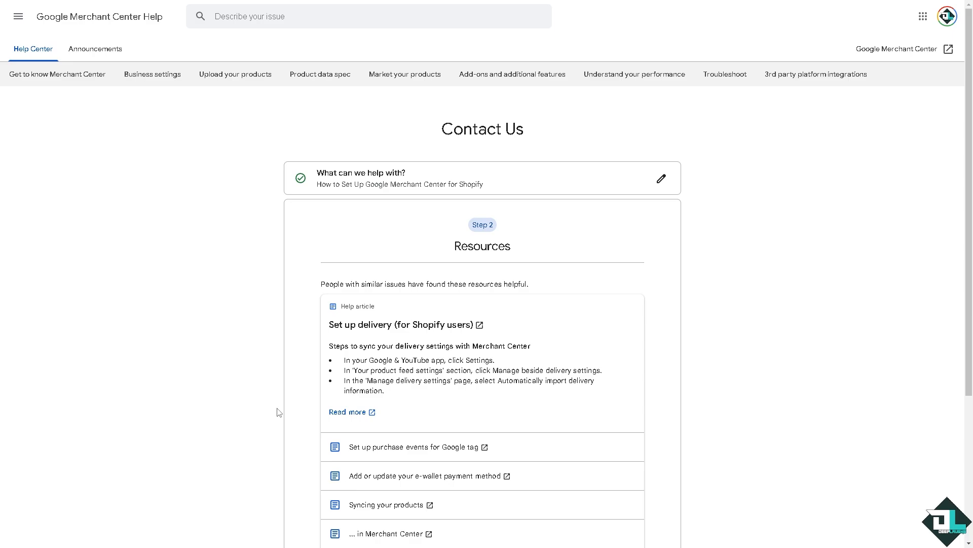
scroll(277, 410, "down", 2)
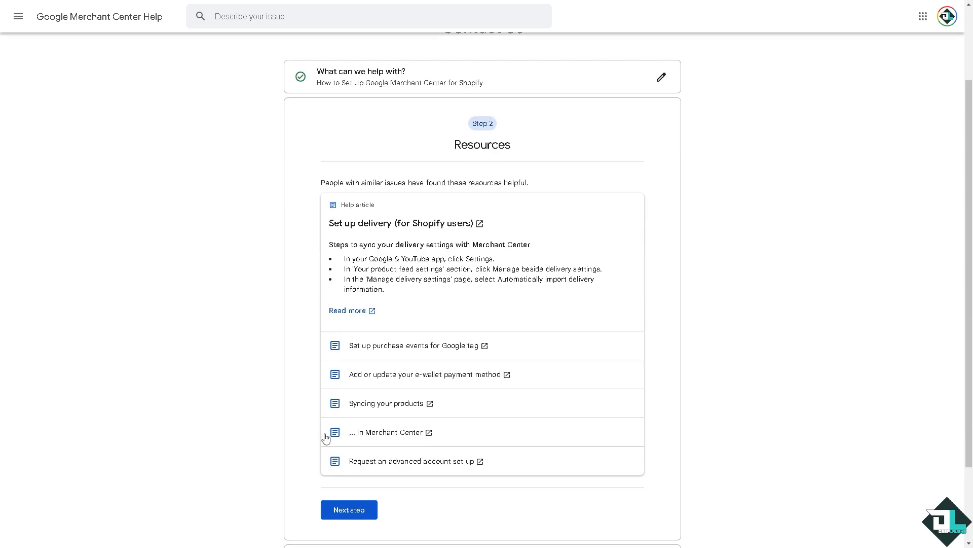
left_click(345, 508)
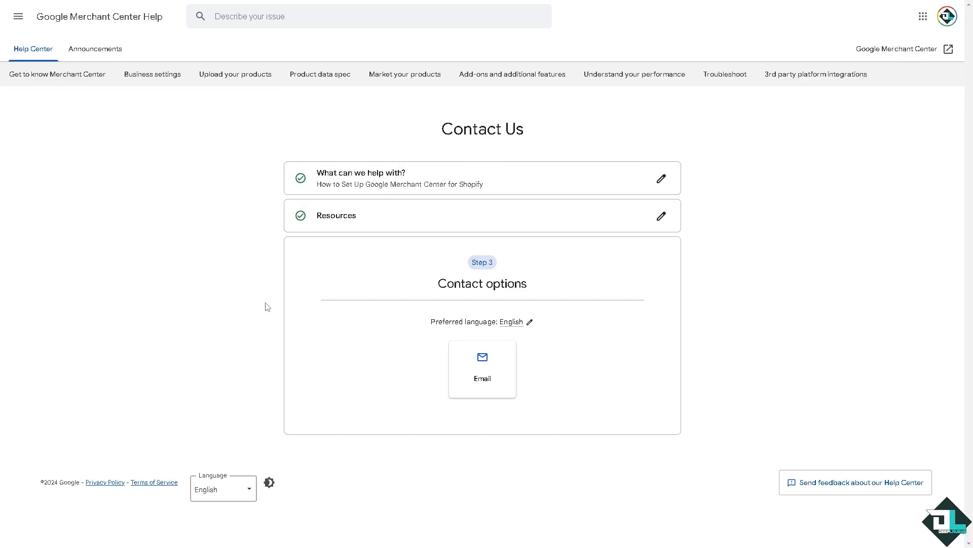